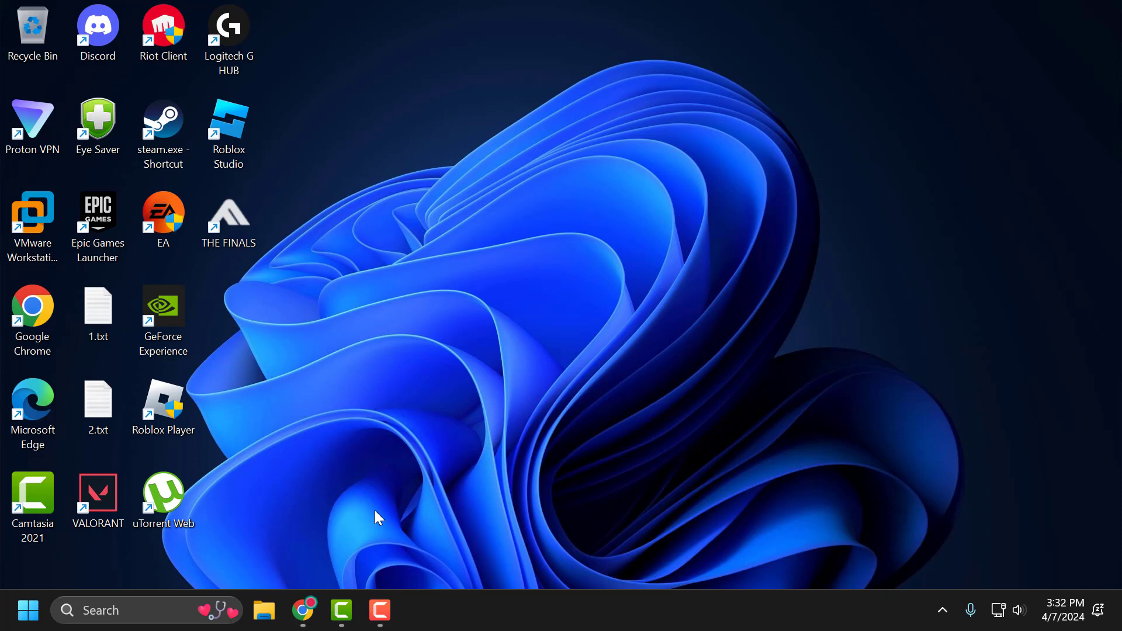
Step: Restore the Chrome window showing the 'spotify web player' Google results
click(304, 612)
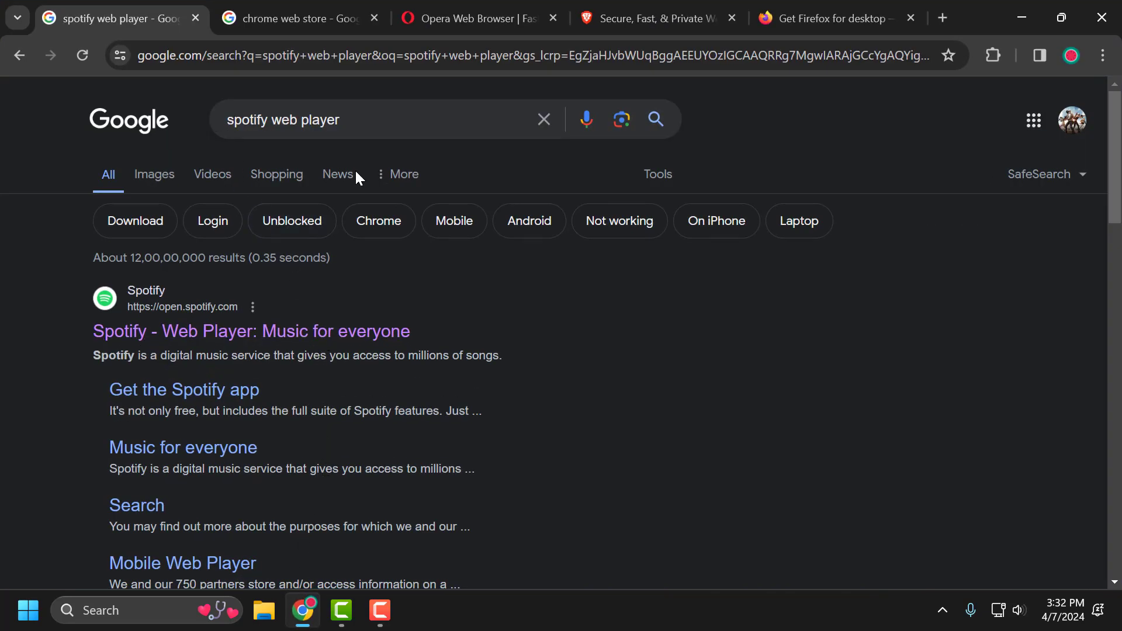
Step: Open the Spotify Web Player result and sign the account out of every session from Account settings
click(295, 326)
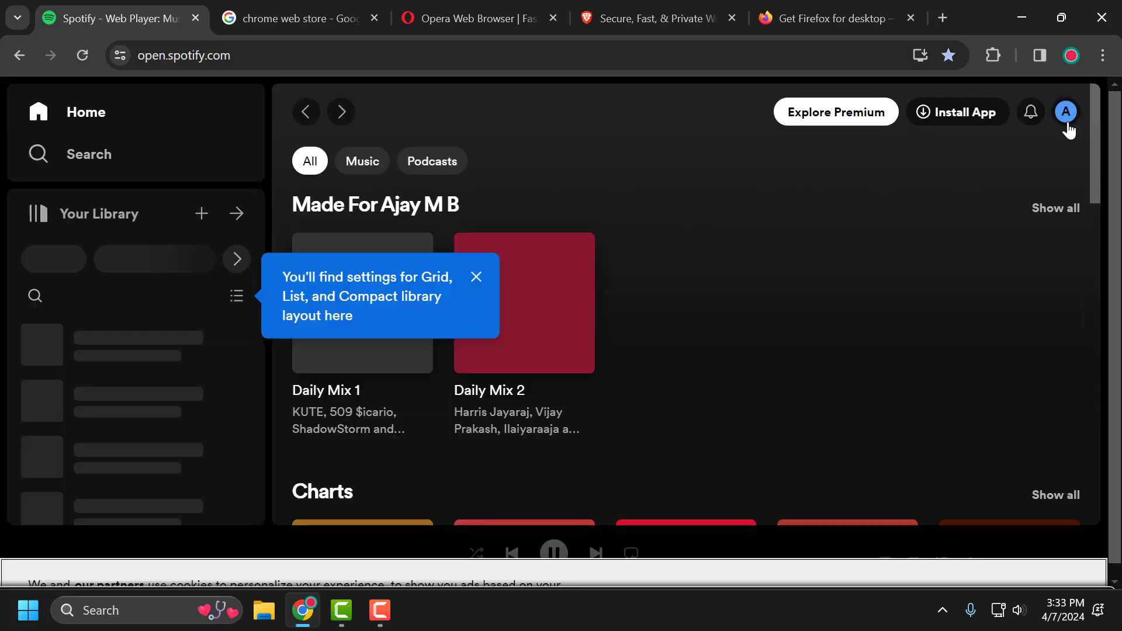
click(1067, 119)
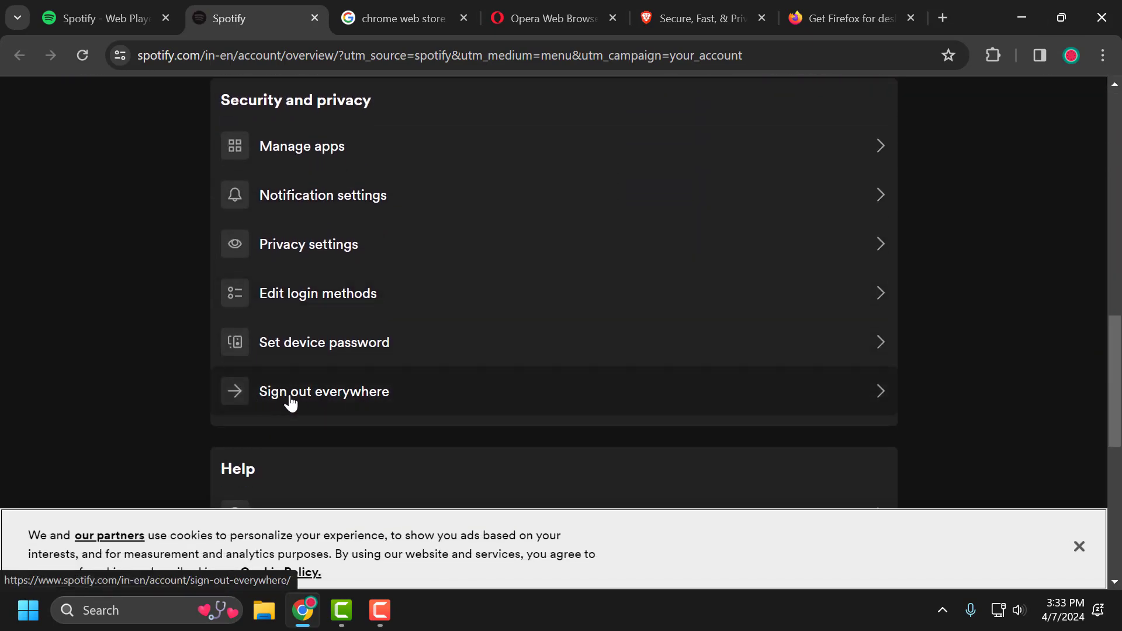
click(449, 400)
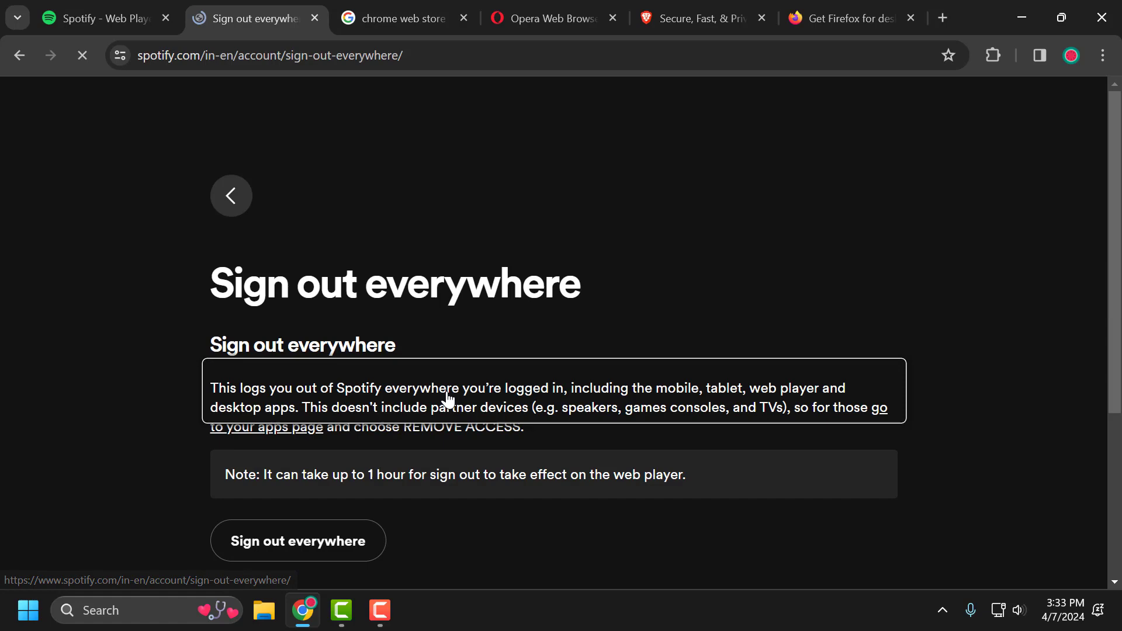
scroll(446, 401, down, 2)
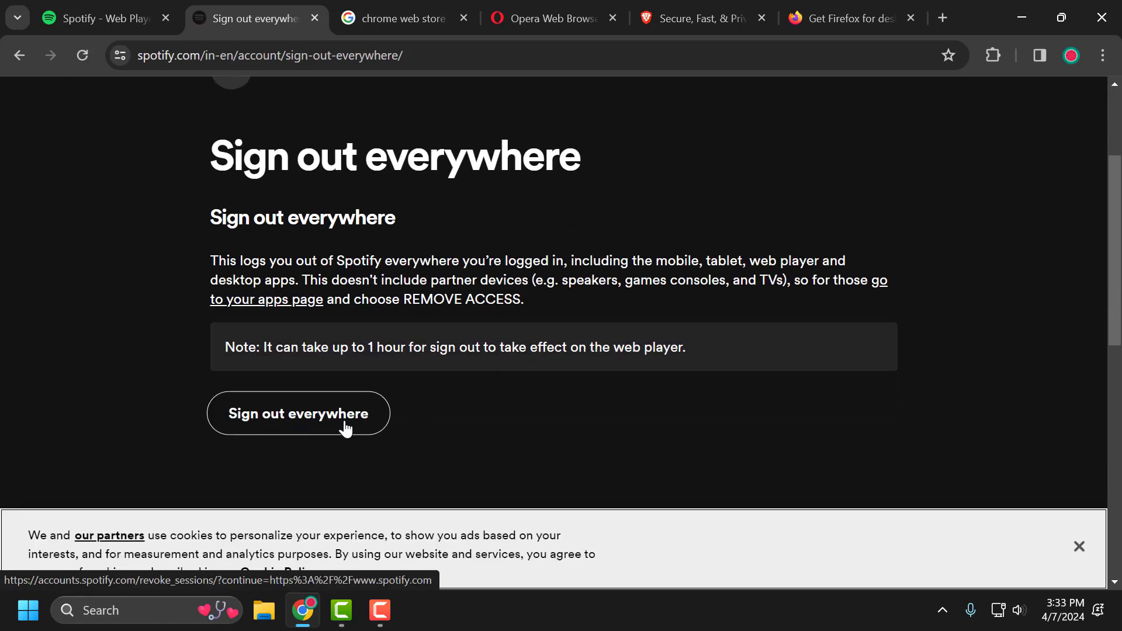
click(344, 426)
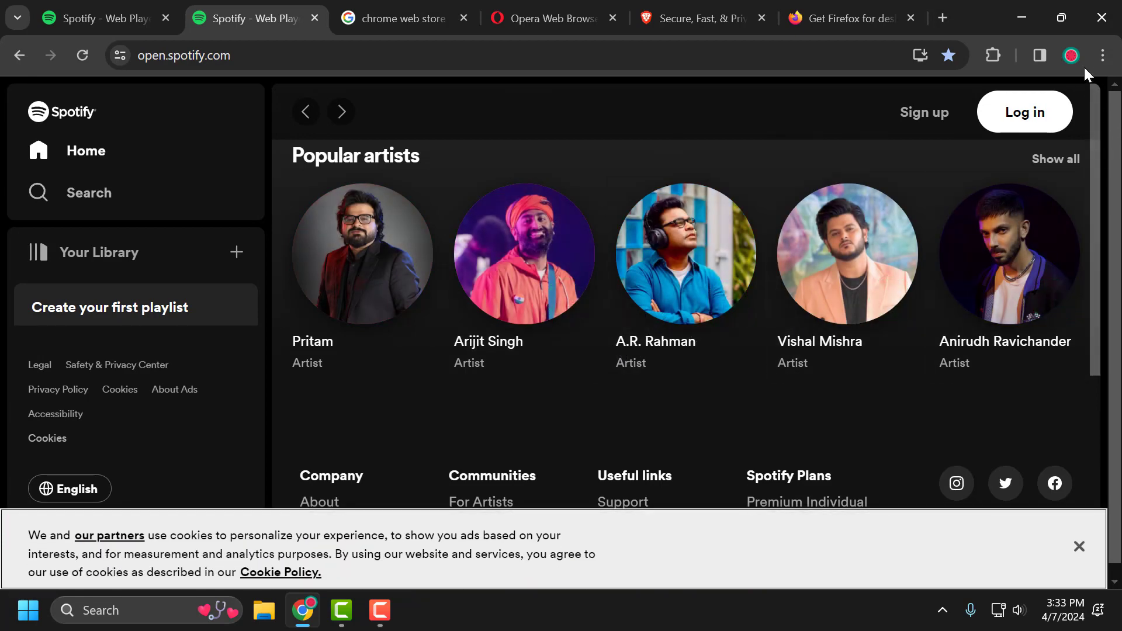
Step: Open the 'See all site data and permissions' page under Chrome's Privacy and security settings
click(1102, 56)
scroll(973, 307, down, 2)
scroll(972, 307, down, 1)
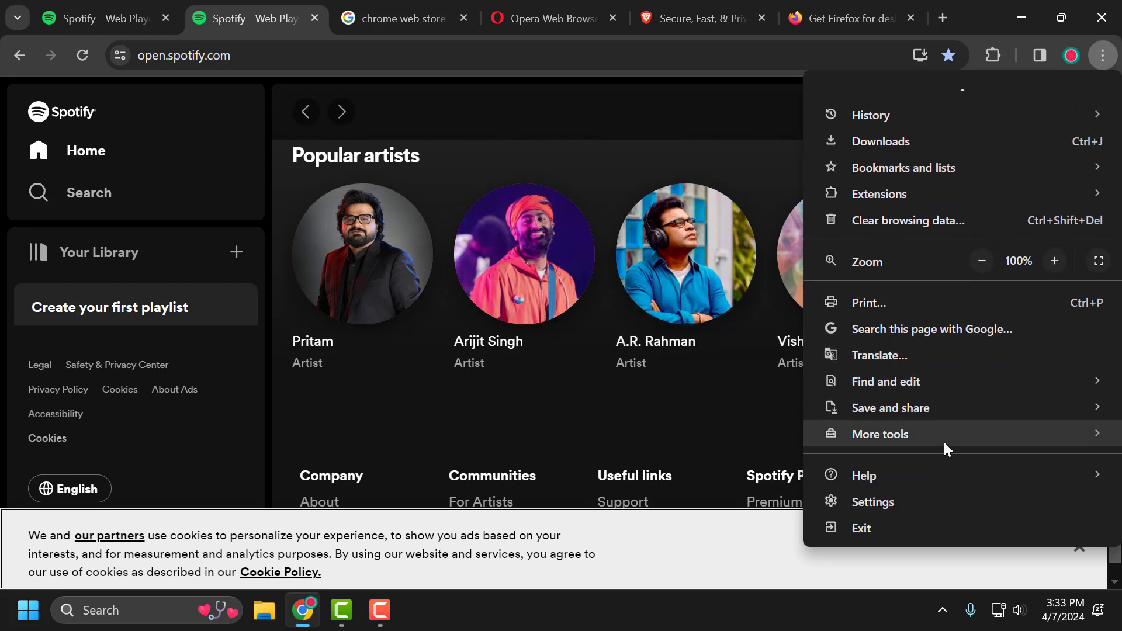
click(915, 501)
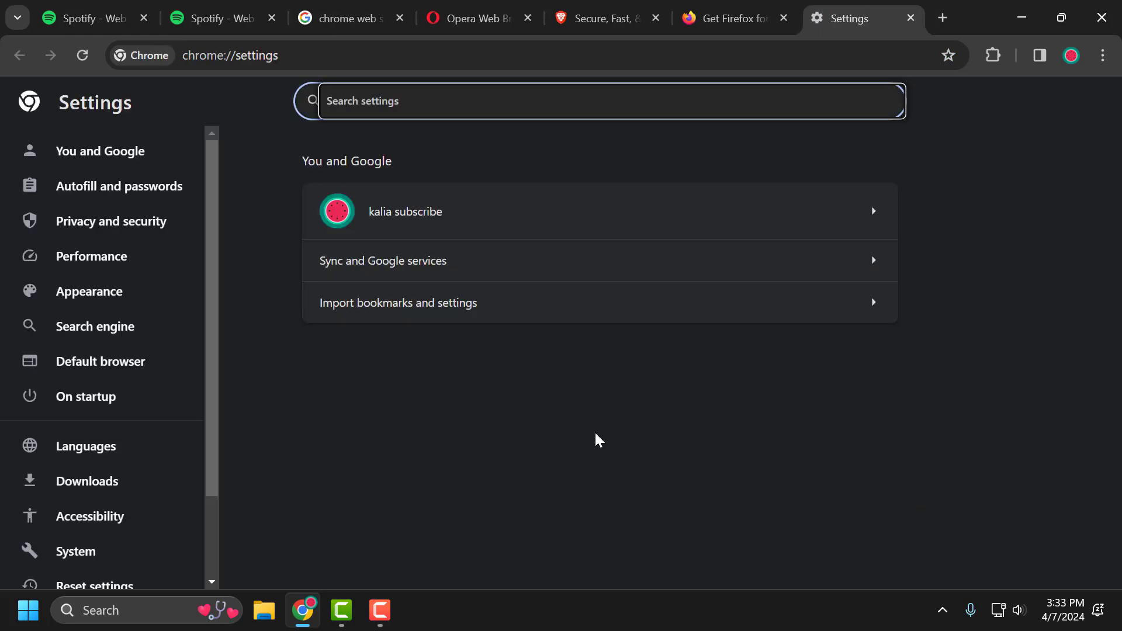
click(157, 229)
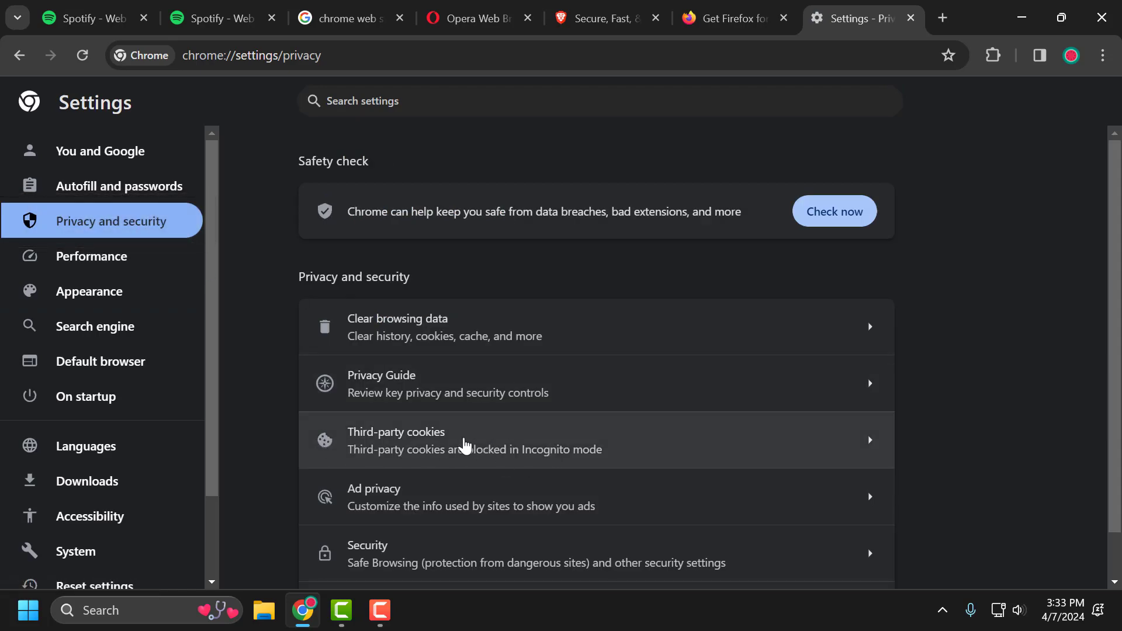
click(464, 446)
scroll(461, 446, down, 6)
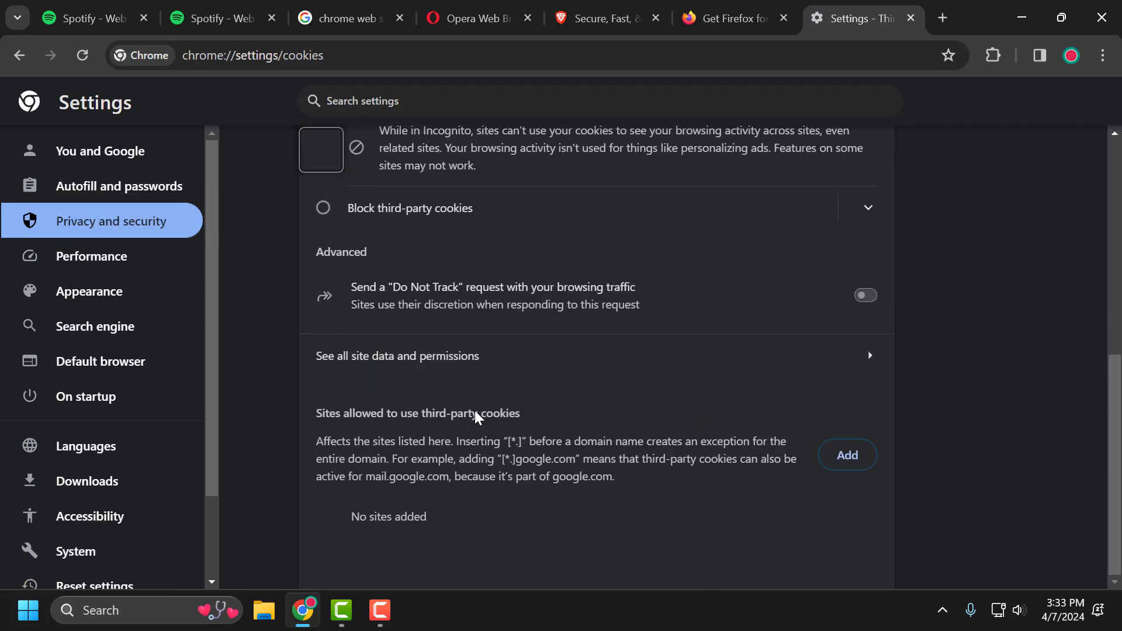
click(324, 369)
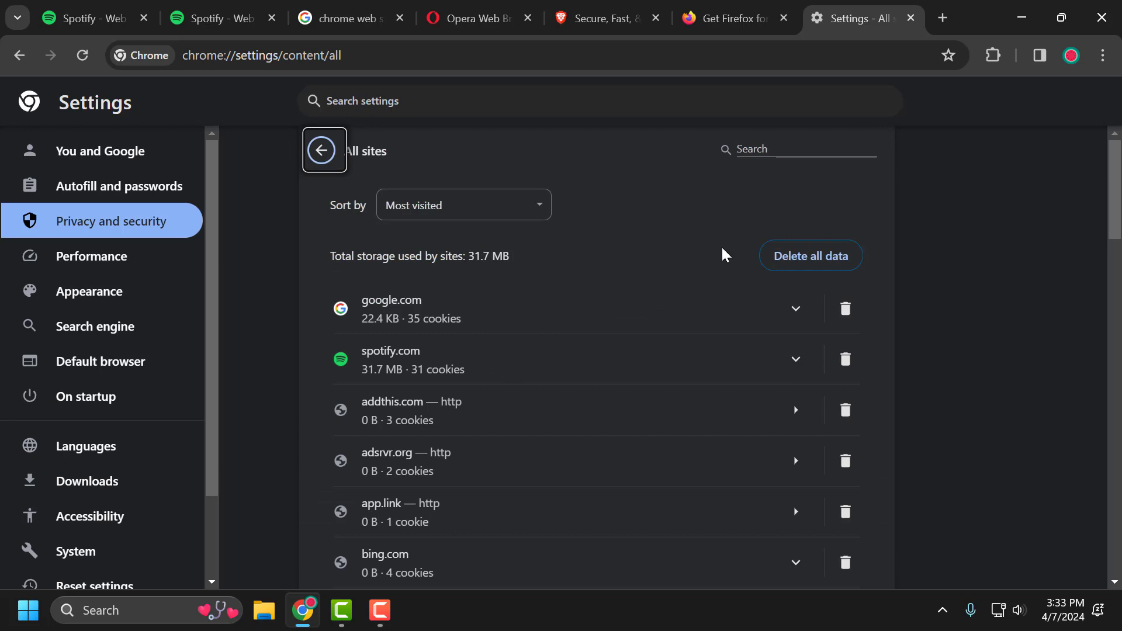
Step: Filter sites by 'sp' and delete spotify.com's 31.7 MB of stored data
click(763, 150)
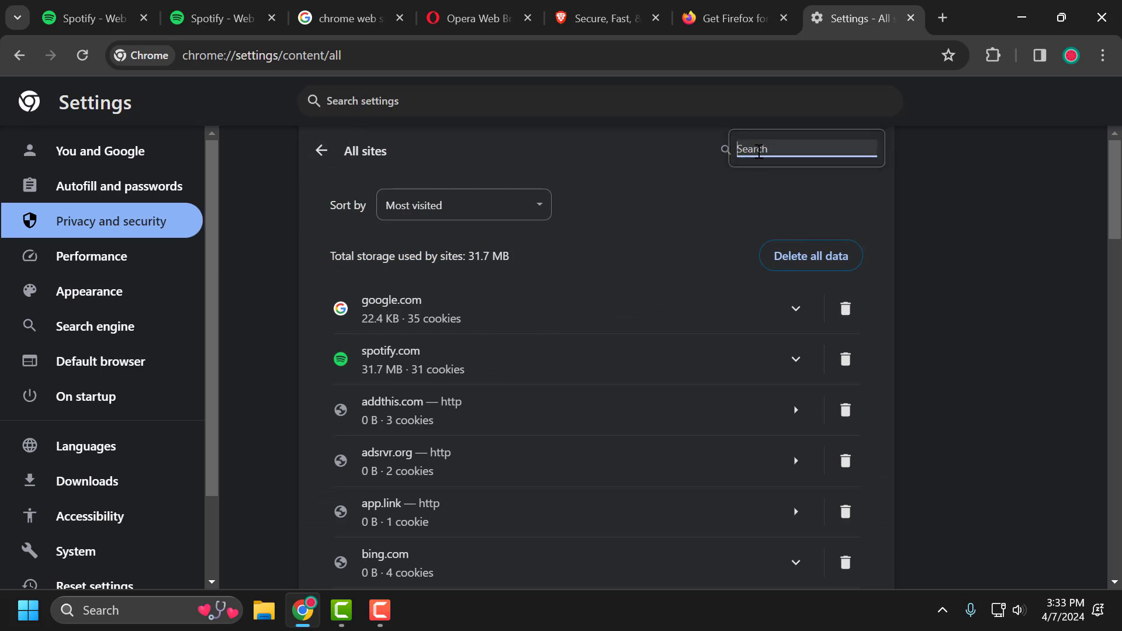
text(sp)
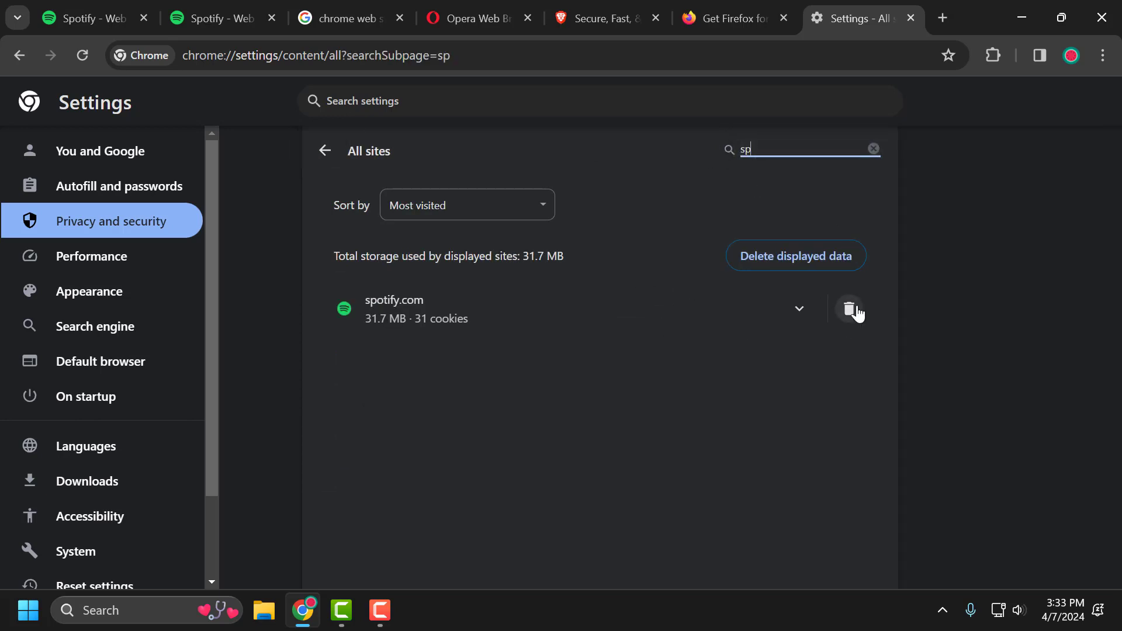
click(850, 309)
click(740, 384)
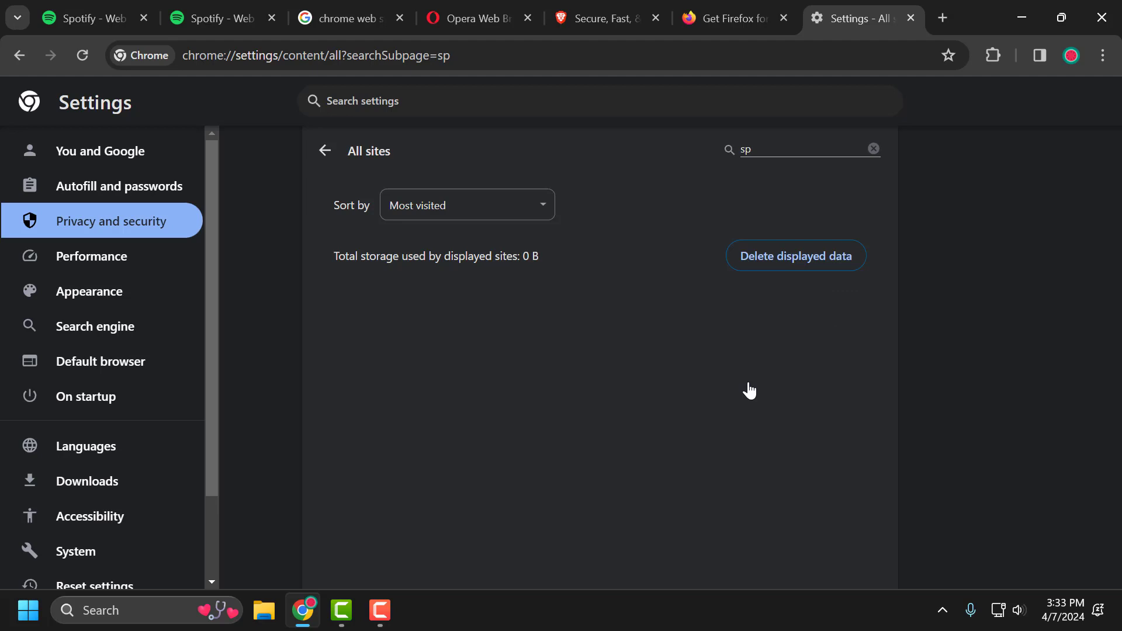
Step: Check About Chrome, confirming version 123.0.6312.106 is up to date
scroll(55, 366, down, 3)
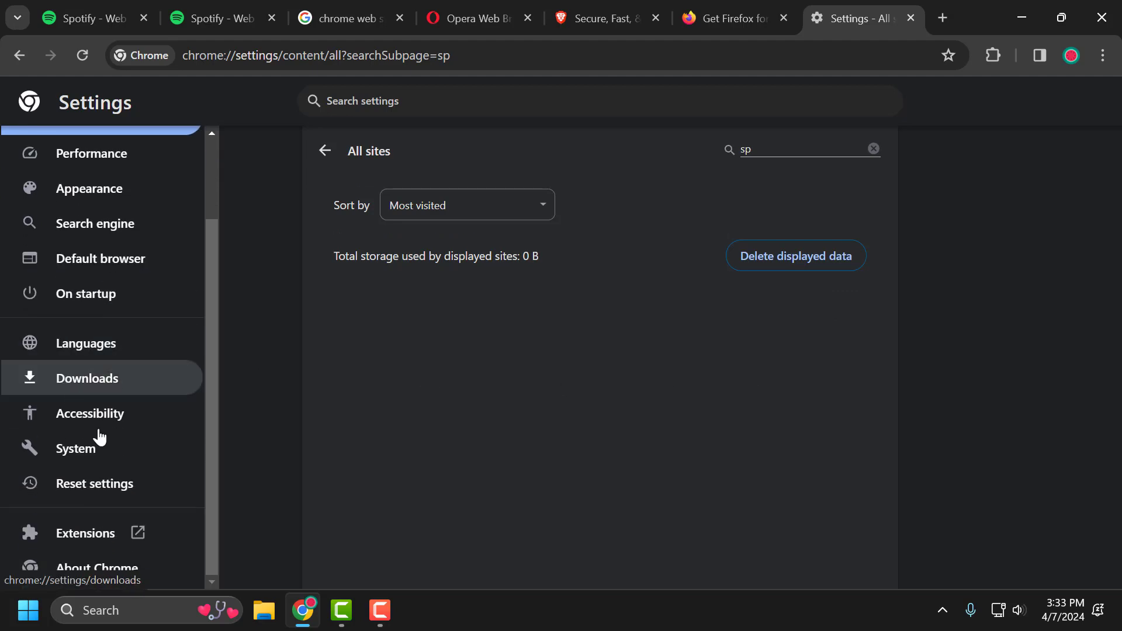
click(100, 581)
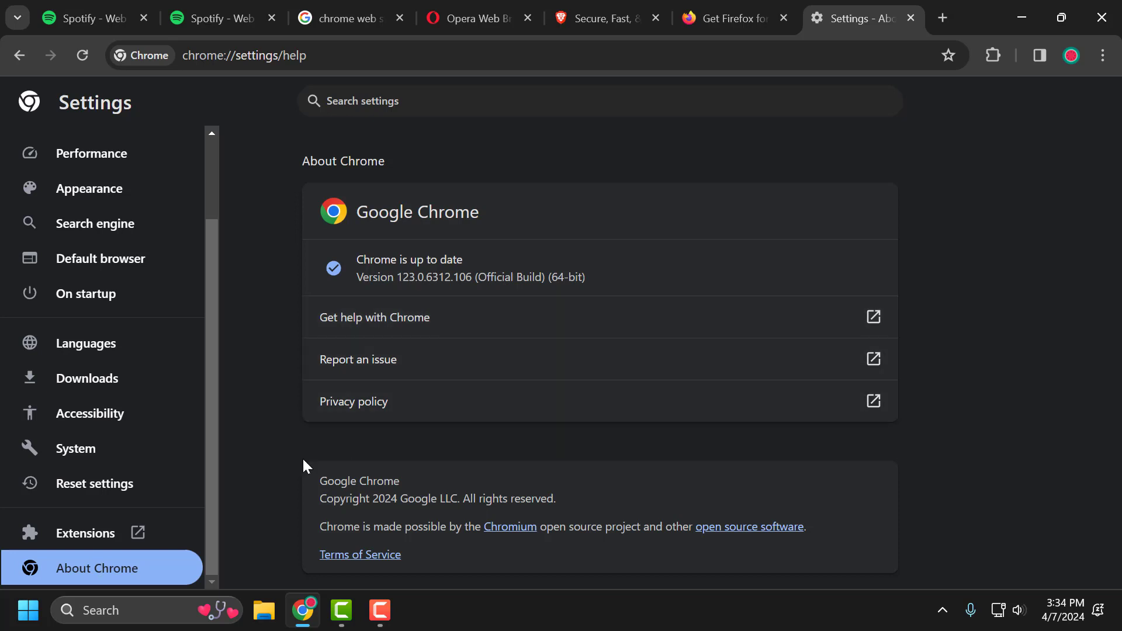
Step: Switch off the VeePN extension so AdBlock, VeePN and Touch VPN are all disabled
click(73, 541)
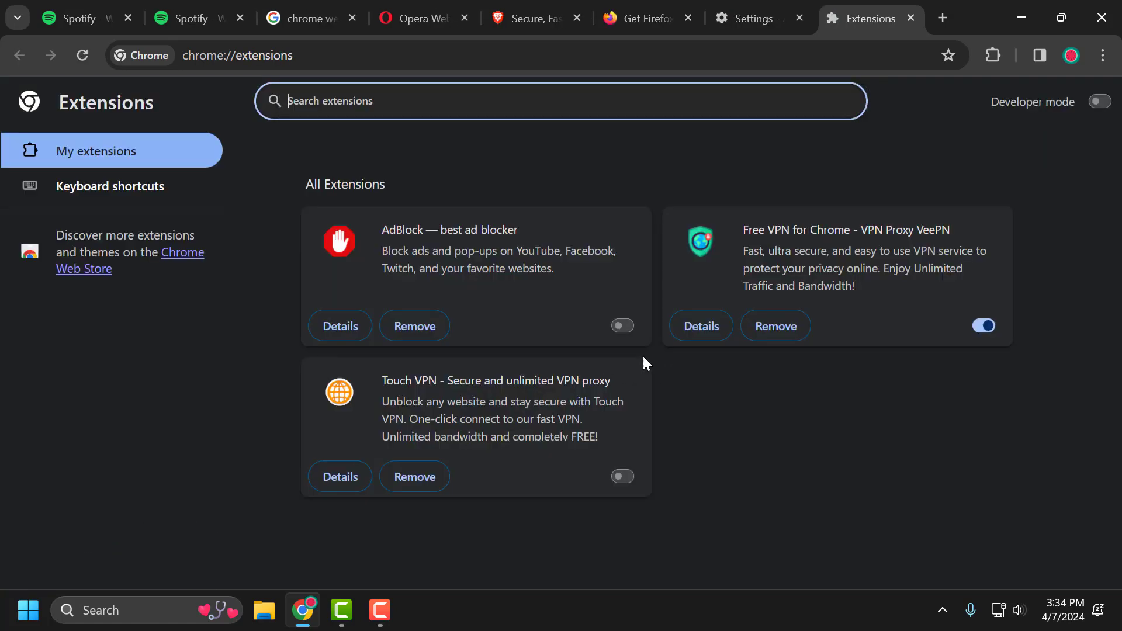
click(622, 326)
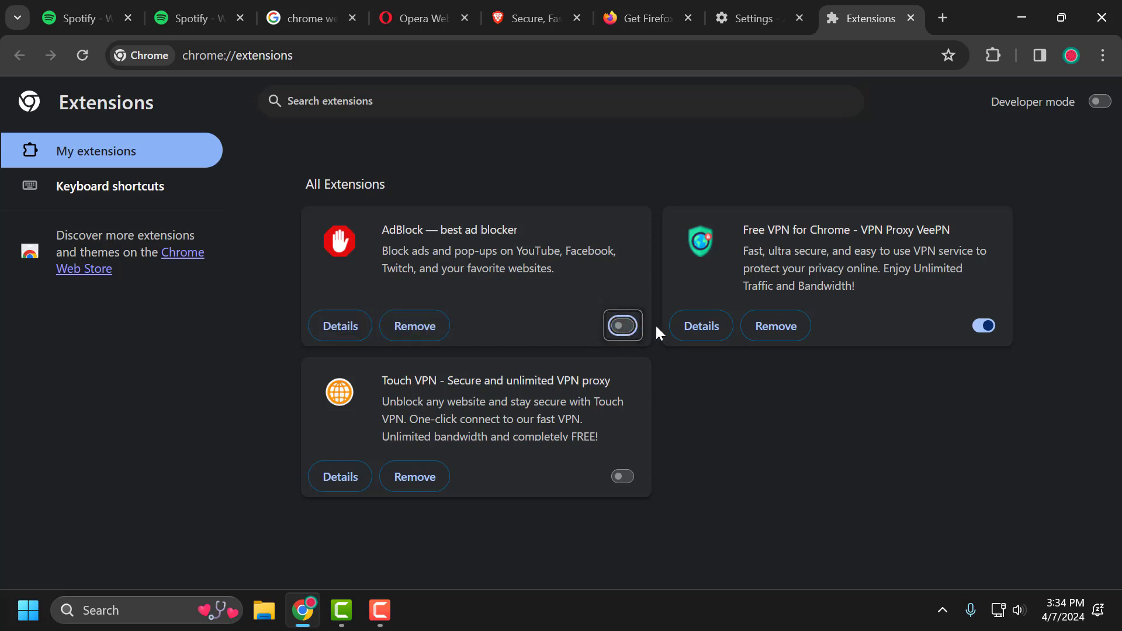
click(976, 331)
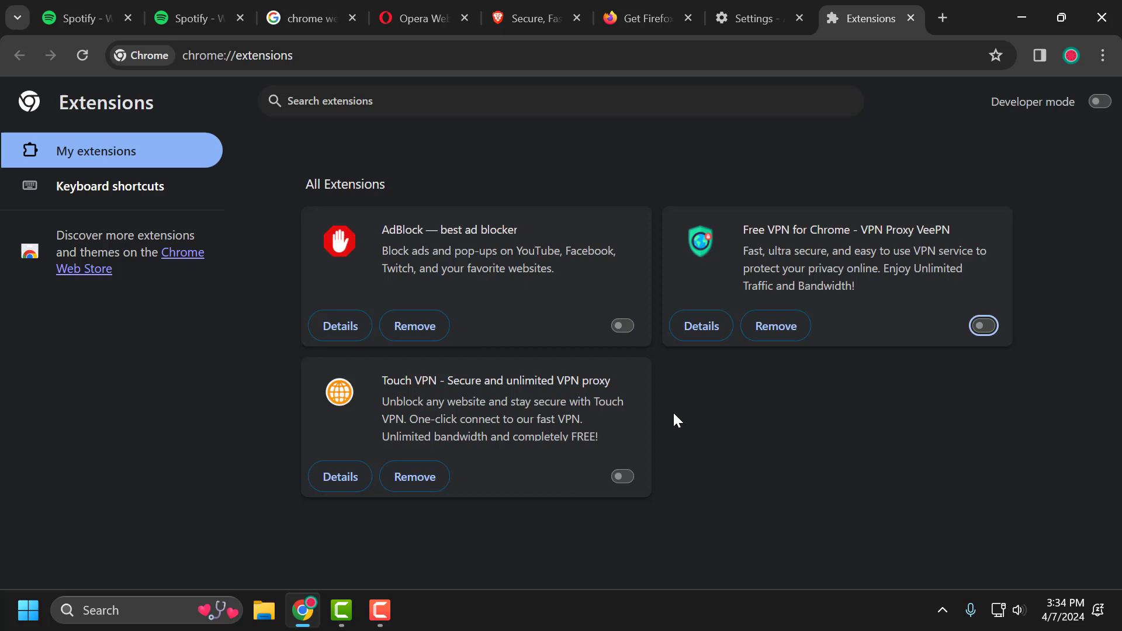
Step: Turn off 'Use graphics acceleration when available' in Chrome's System settings
click(1103, 55)
scroll(938, 318, down, 2)
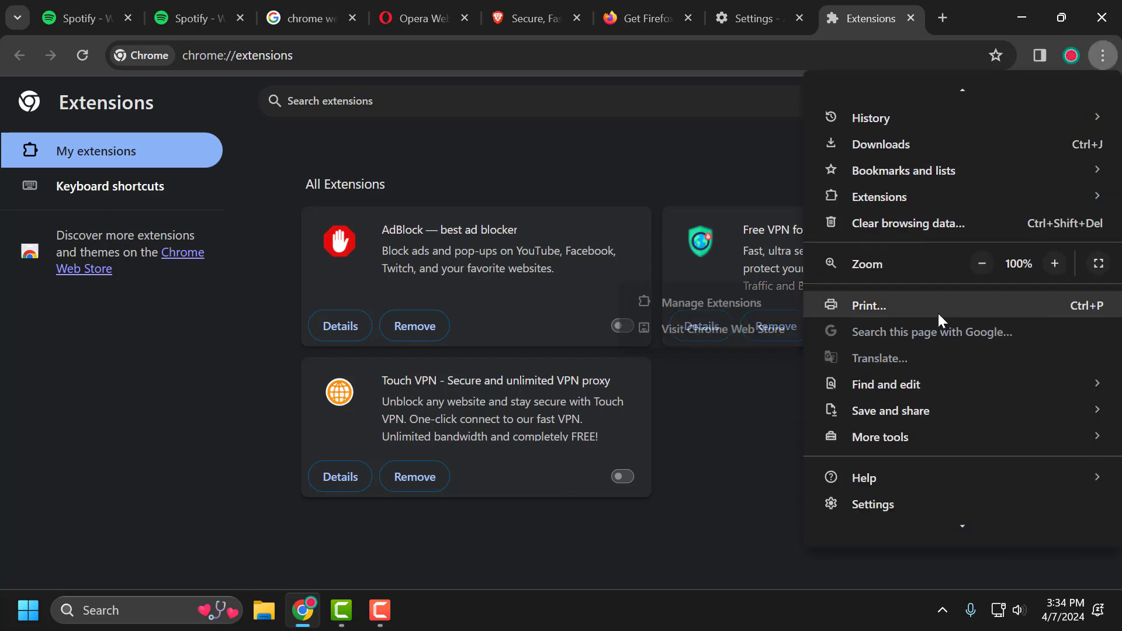
click(892, 500)
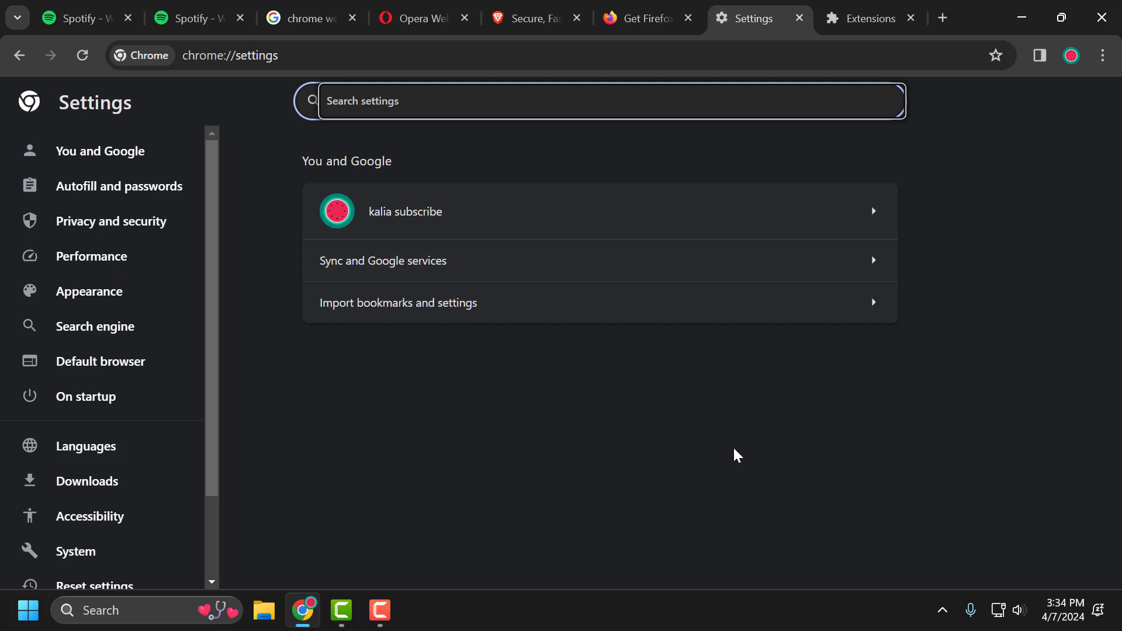
scroll(88, 397, down, 2)
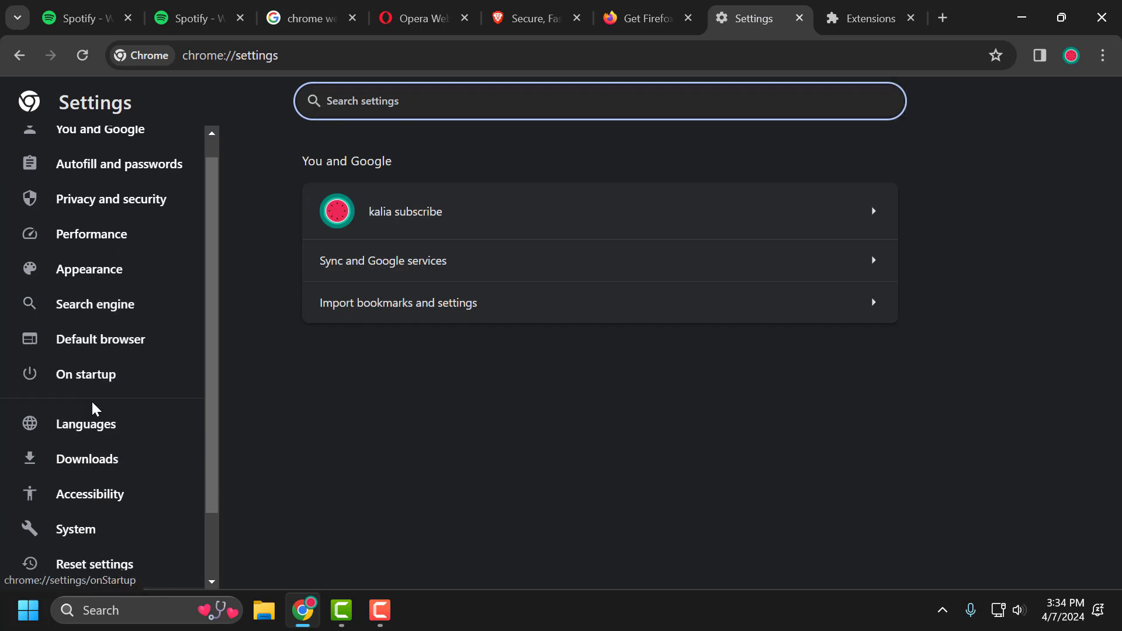
click(76, 450)
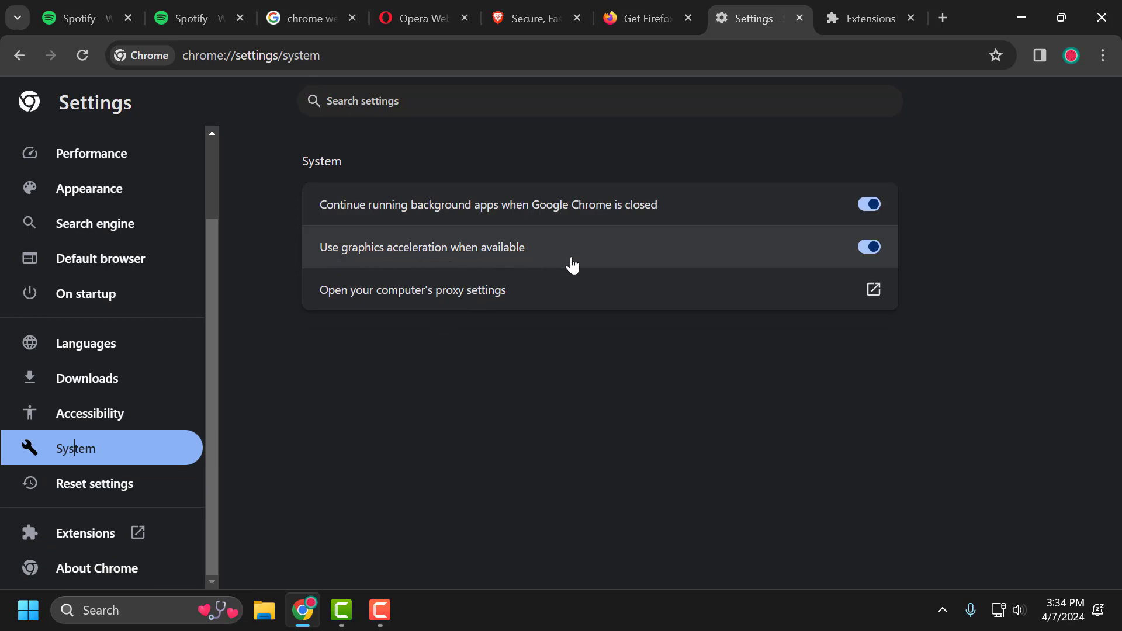
click(869, 247)
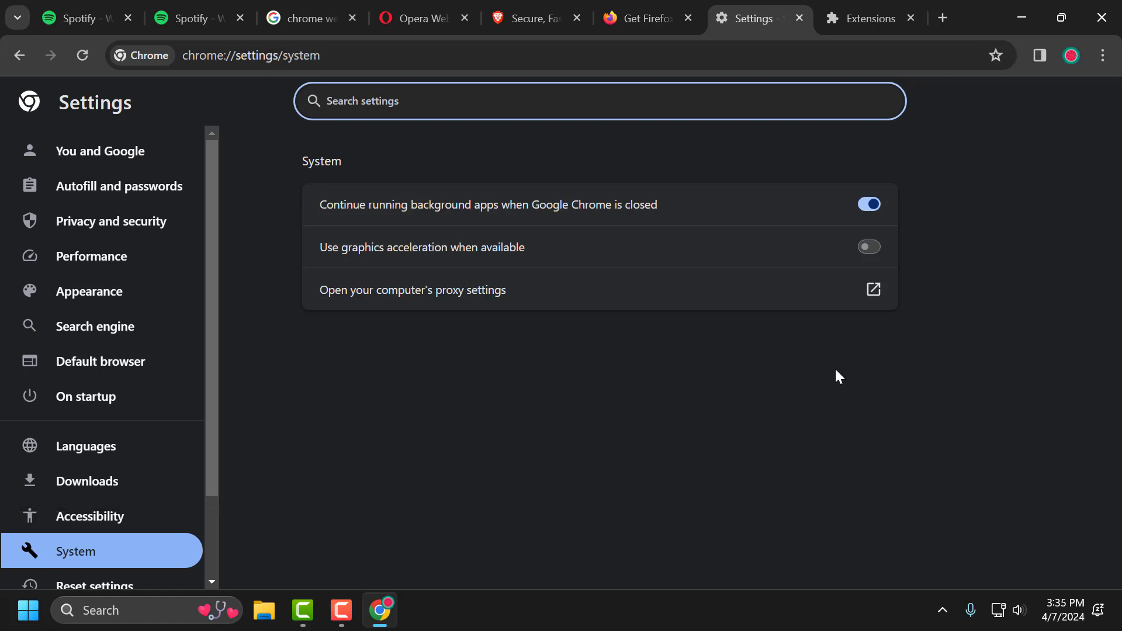
click(289, 22)
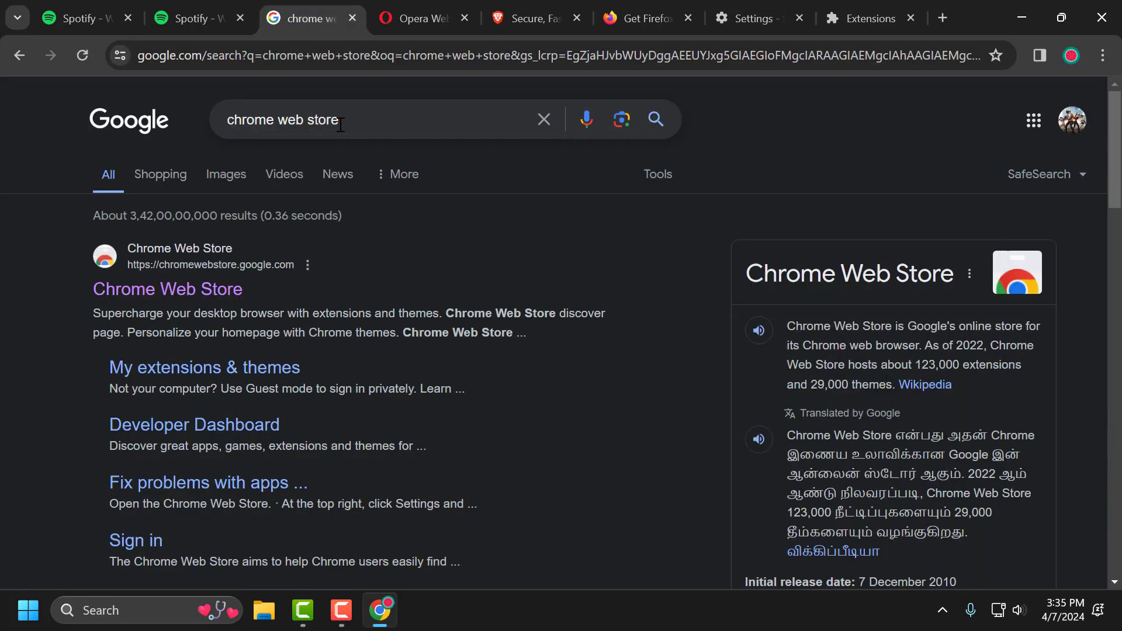
Step: Search the Chrome Web Store for 'vpn' and add Free VPN ZenMate-Best VPN for Chrome
click(220, 291)
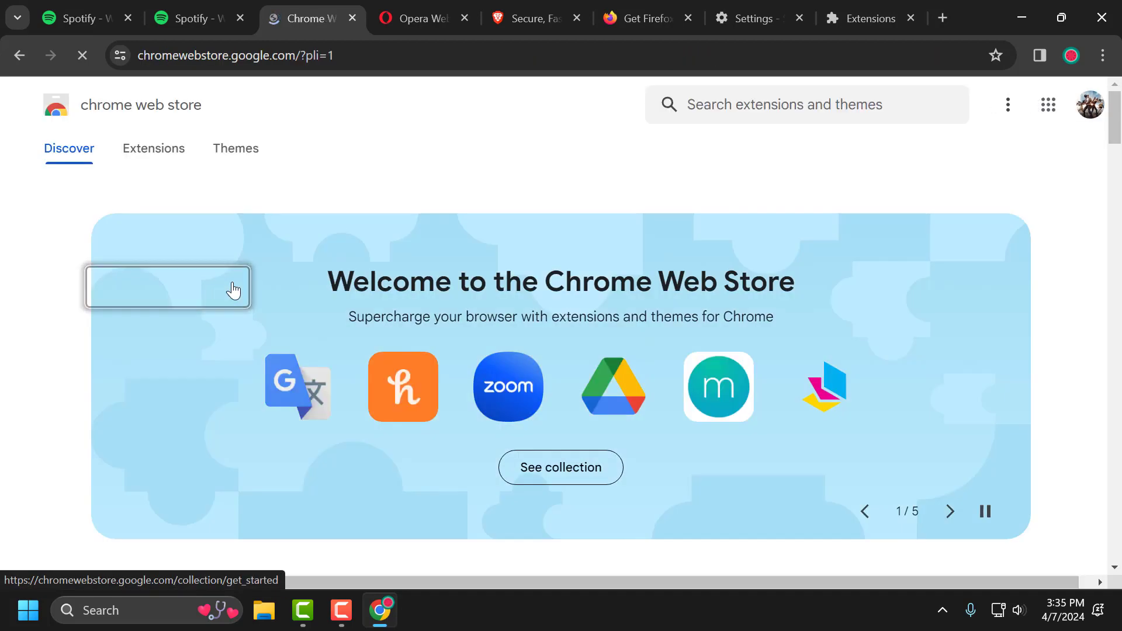
click(820, 103)
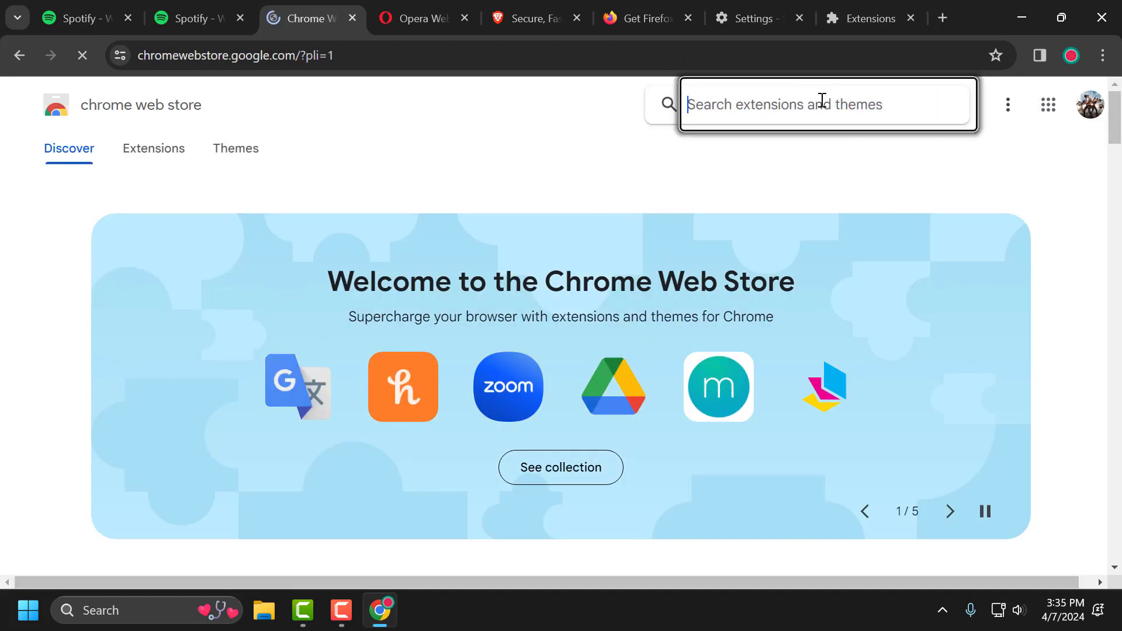
text(vpn)
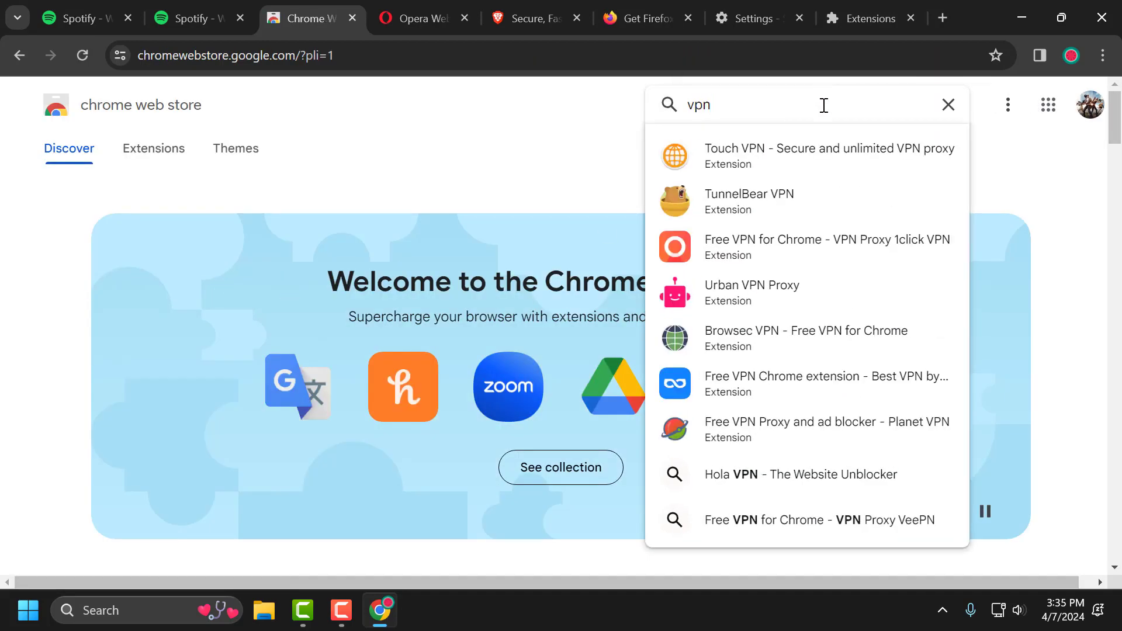
key(Return)
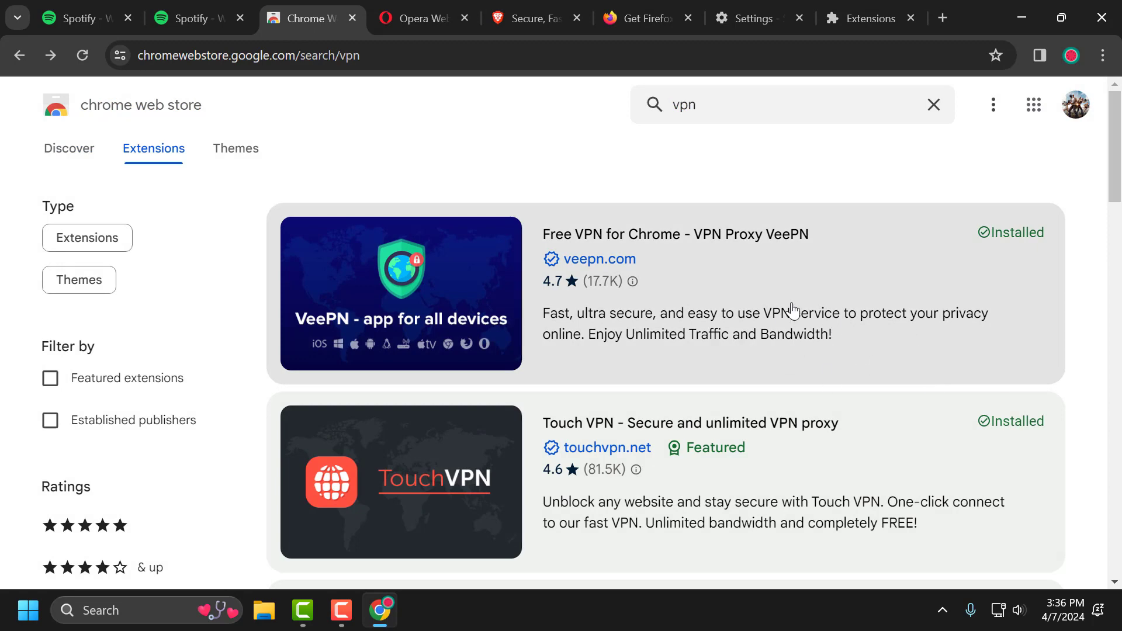
scroll(791, 305, down, 10)
scroll(749, 338, down, 3)
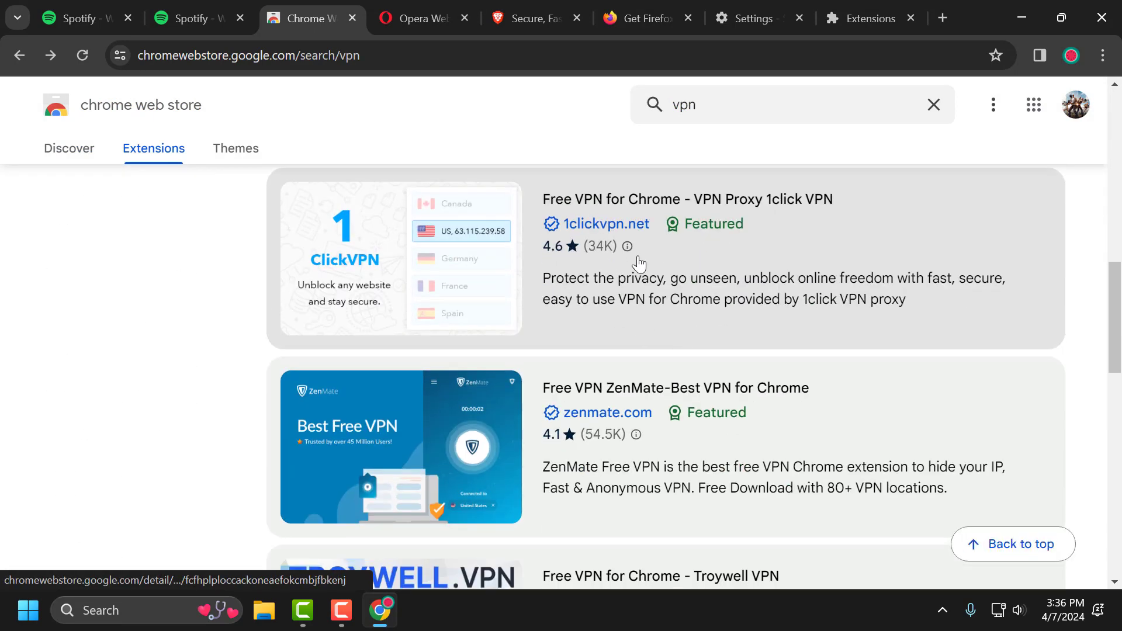
scroll(751, 330, down, 2)
click(777, 360)
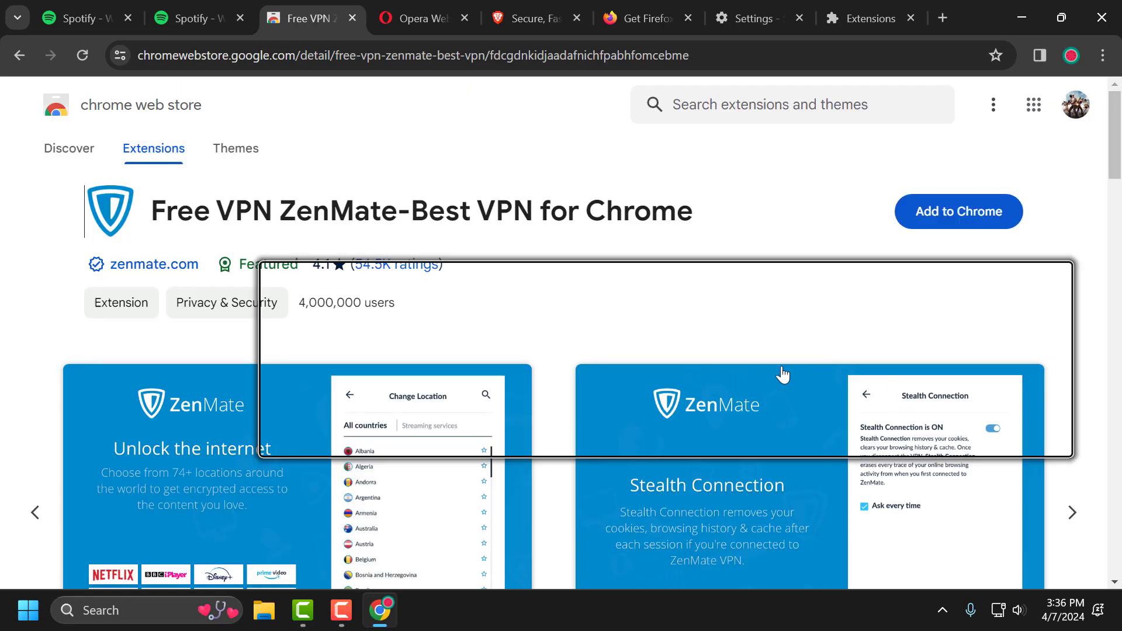
click(958, 217)
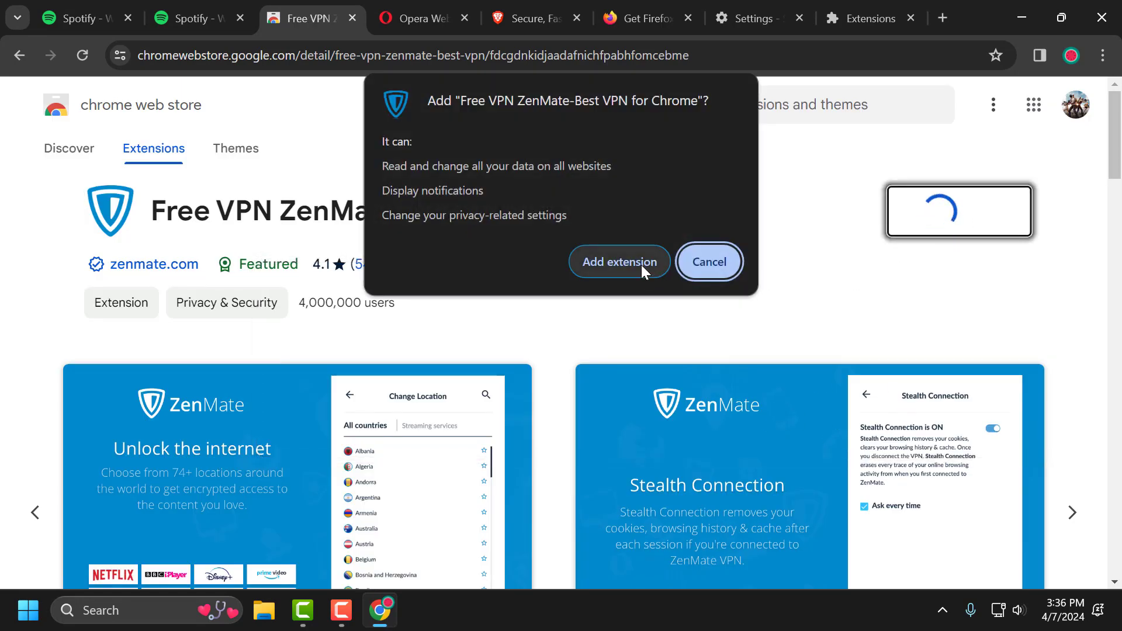
click(641, 264)
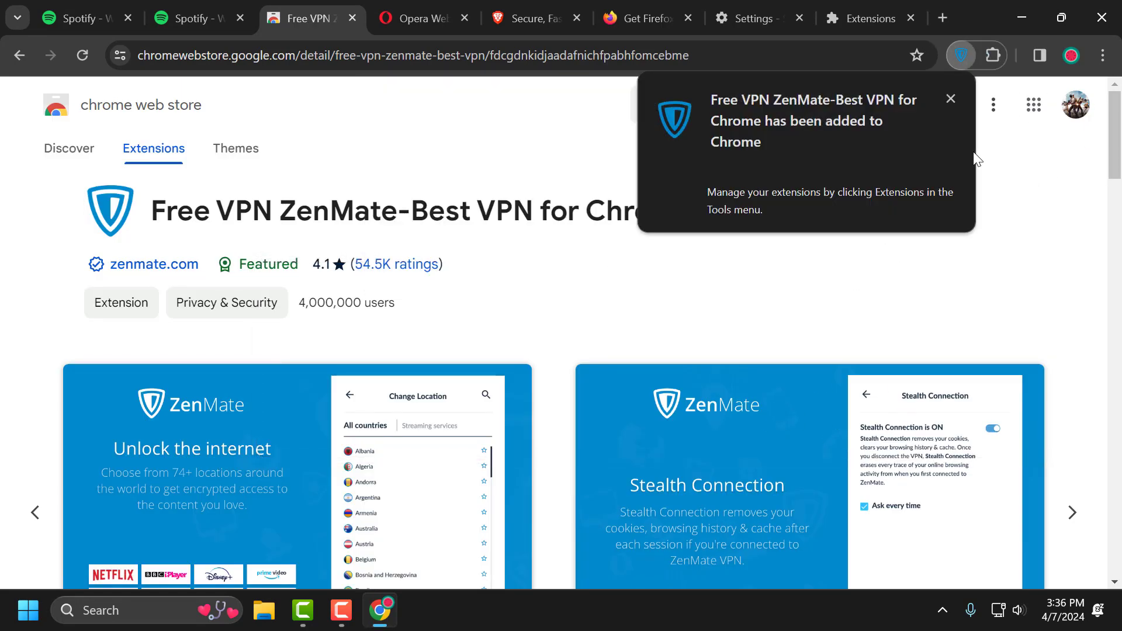
Step: Launch ZenMate from the Extensions menu and go through its quick tour
click(992, 55)
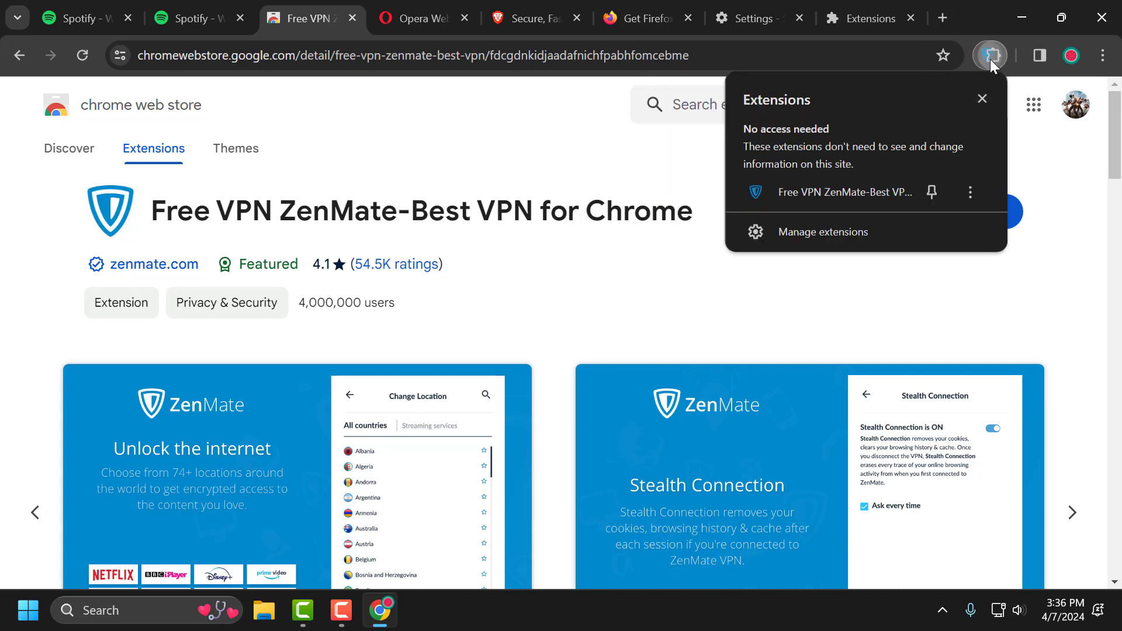
click(822, 187)
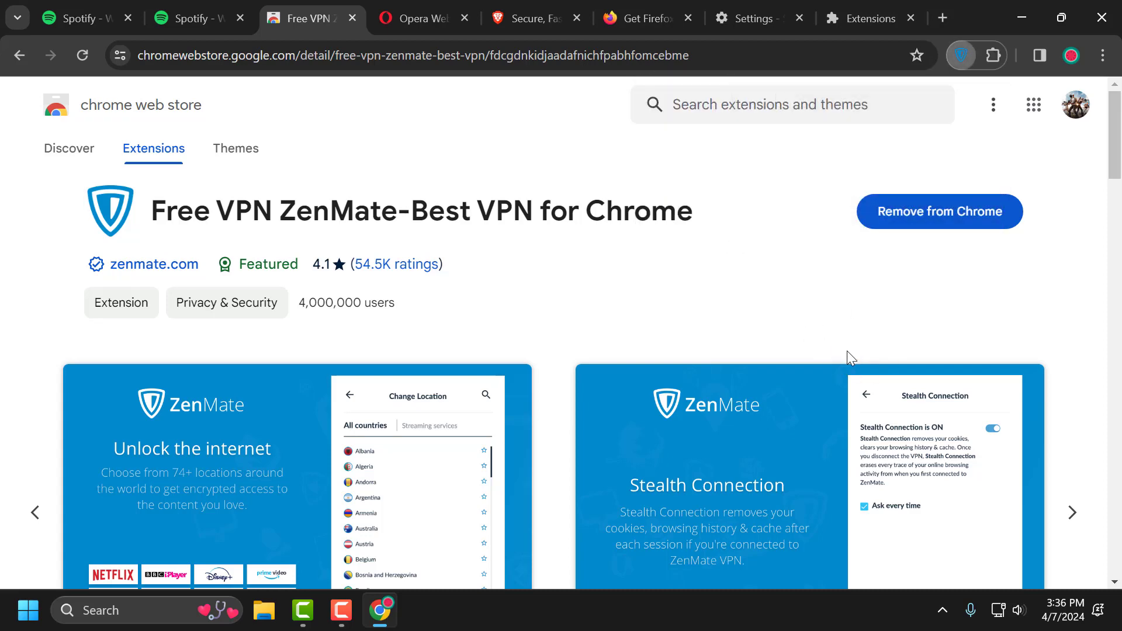
click(819, 345)
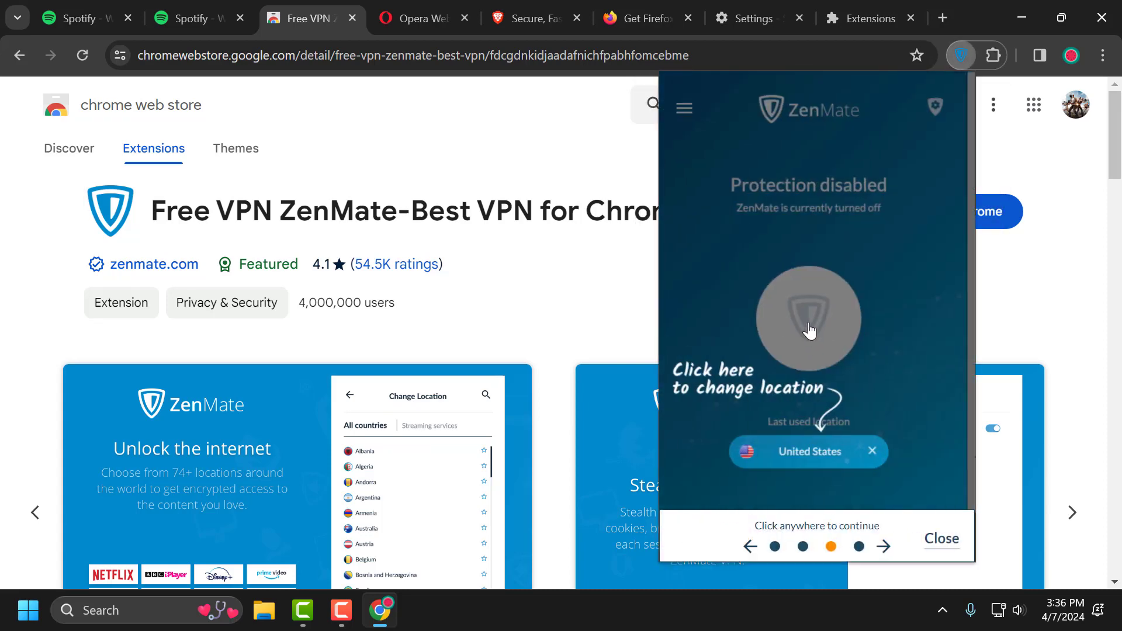
click(830, 331)
click(839, 334)
click(885, 358)
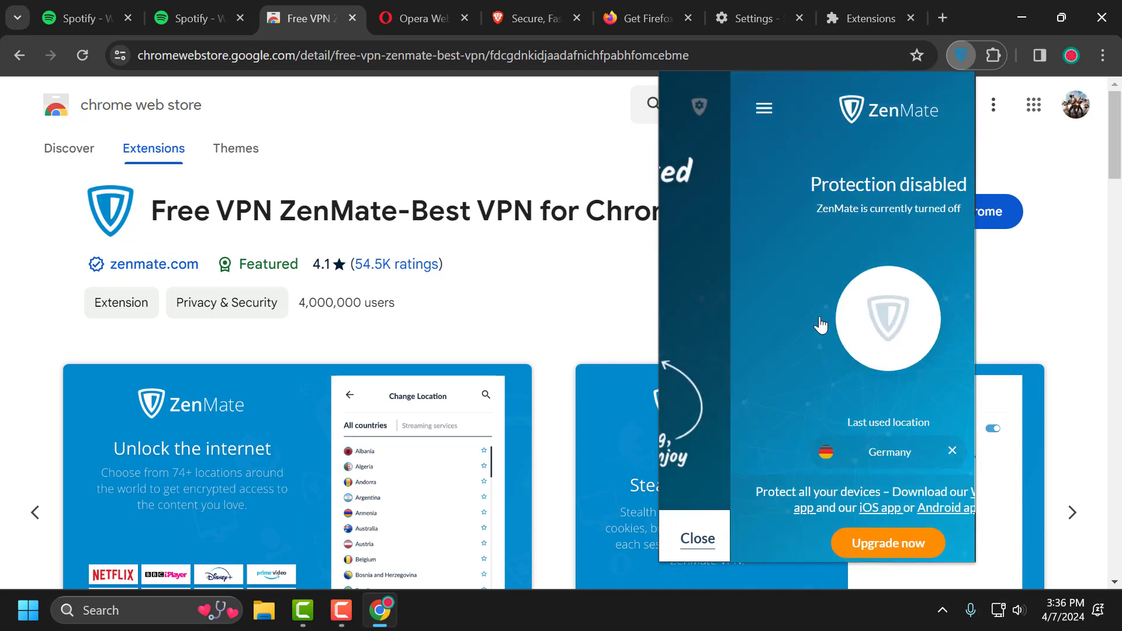
Step: Switch on ZenMate protection via Germany and dismiss the sale popup
click(816, 365)
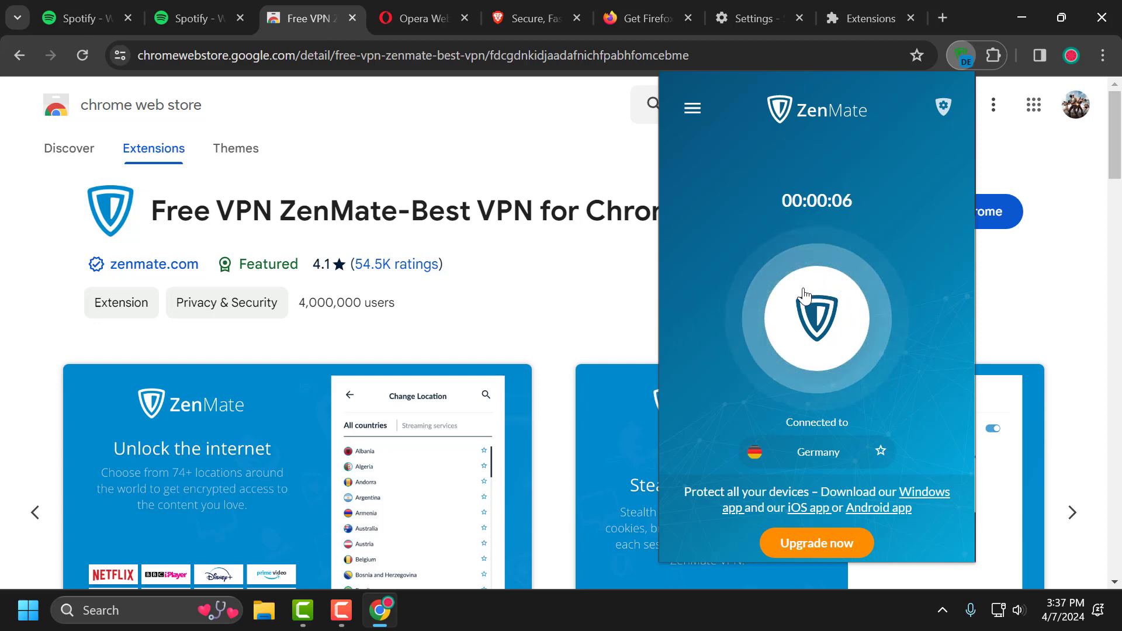
click(812, 323)
click(983, 60)
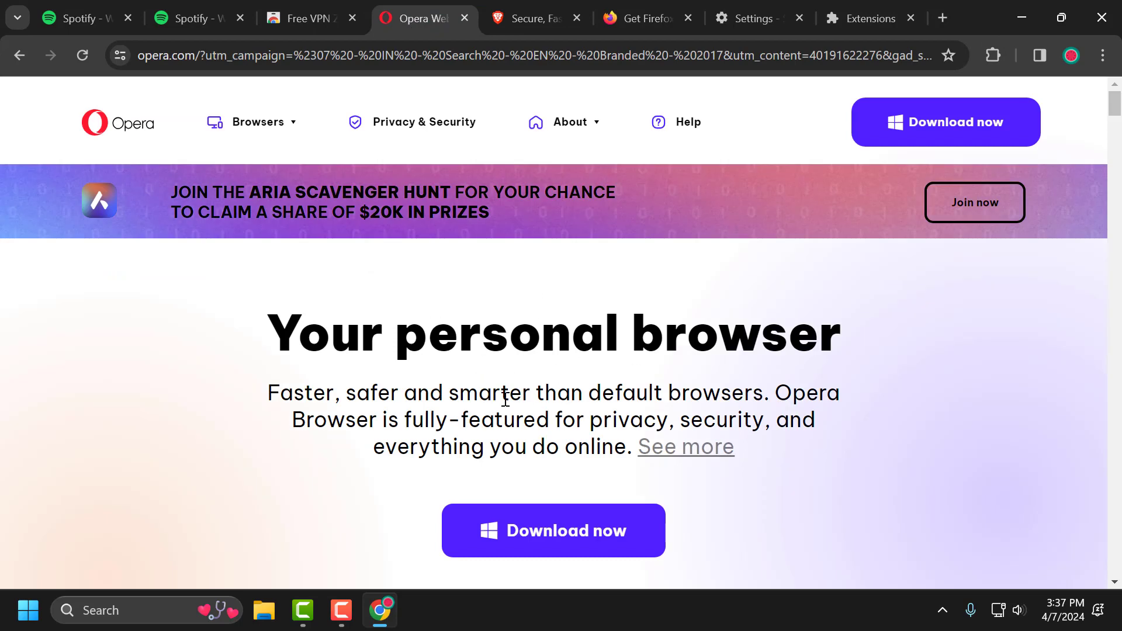
Step: Pass through the Brave and Firefox tabs, then minimize Chrome to the desktop
click(526, 17)
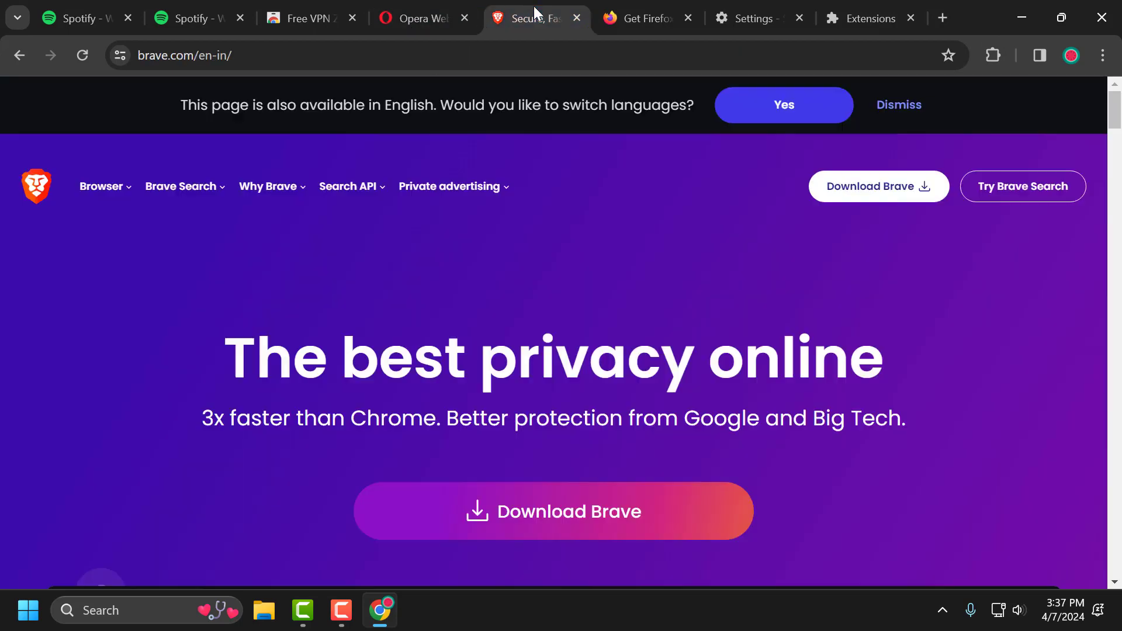
click(633, 14)
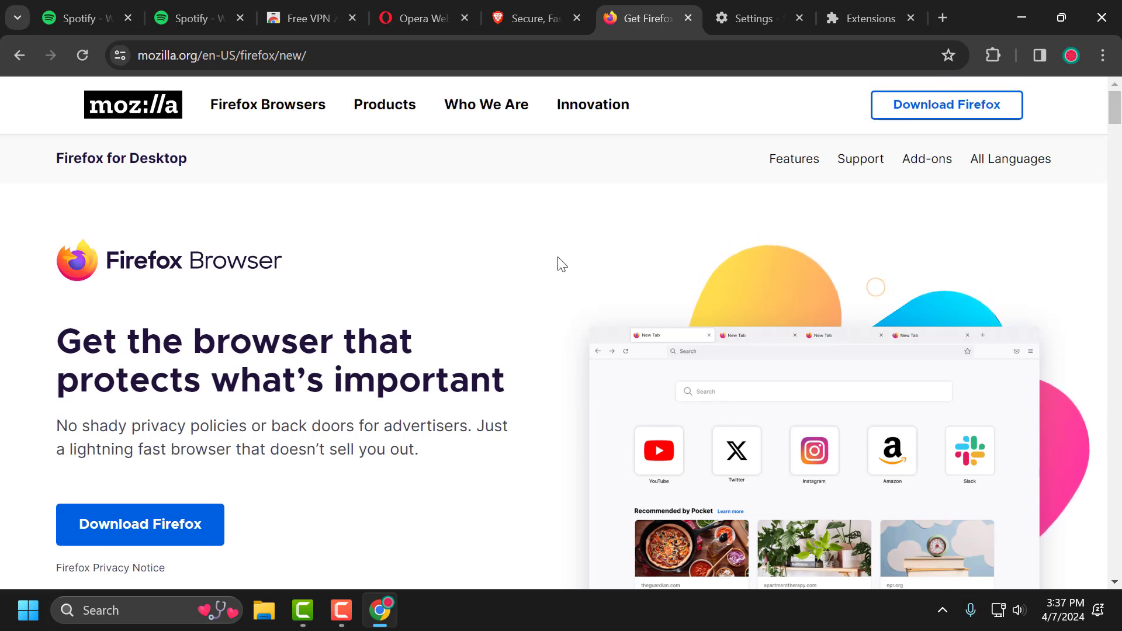
click(1022, 18)
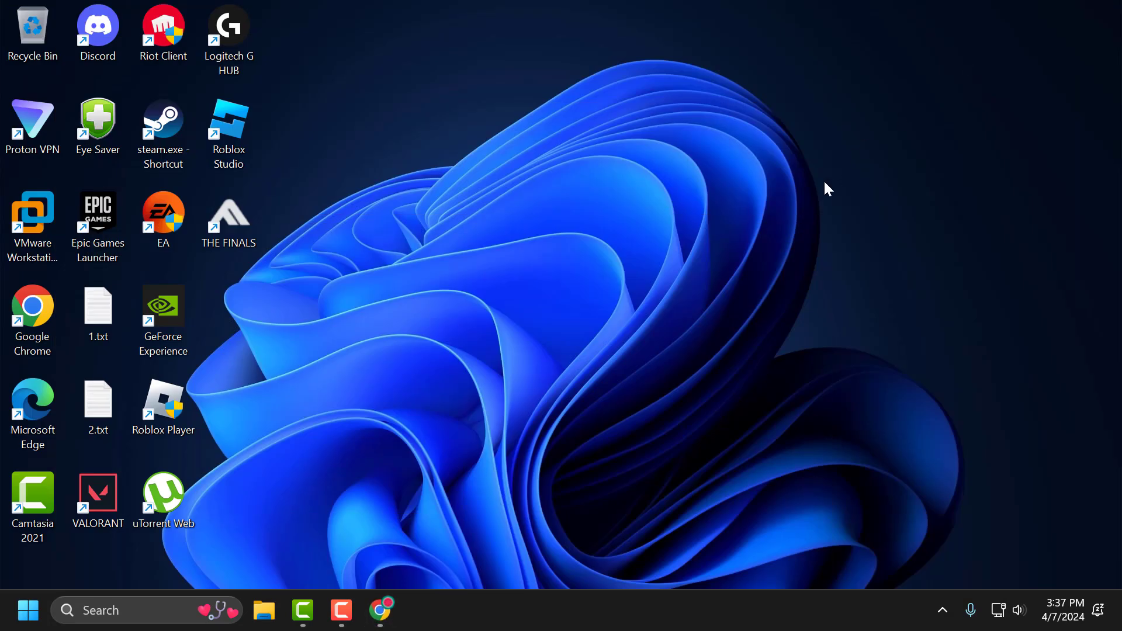